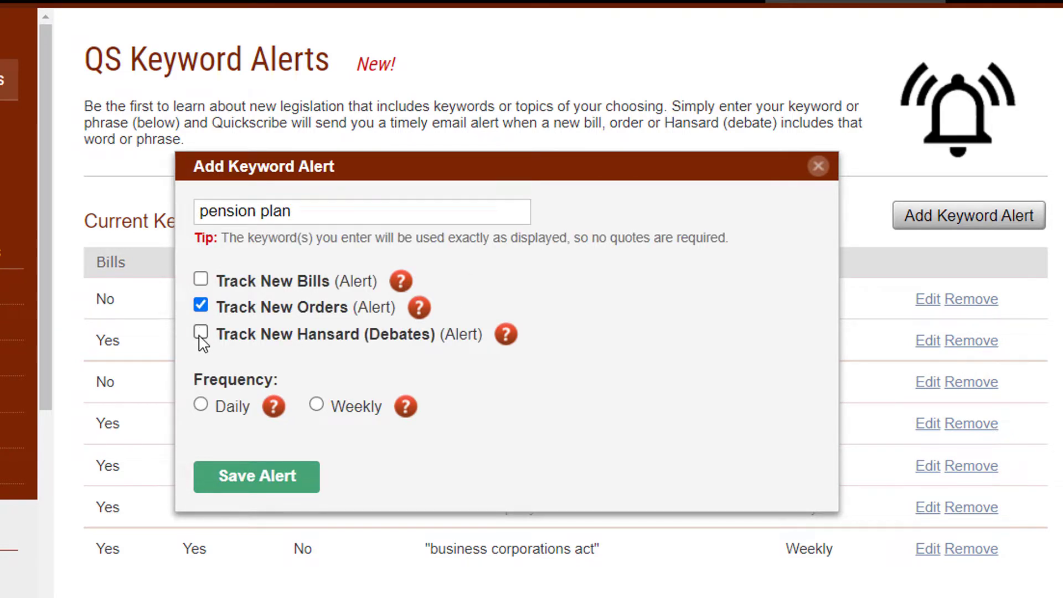
# Step: Include new Hansard debates in the "pension plan" keyword alert, set its frequency to Daily and save the alert
pyautogui.click(201, 333)
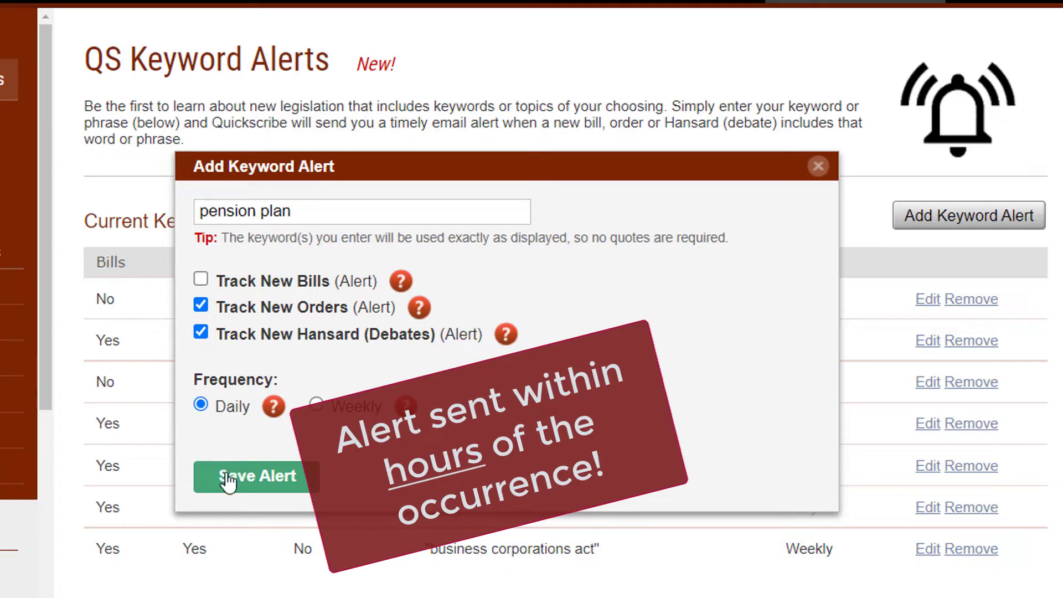
pyautogui.click(228, 479)
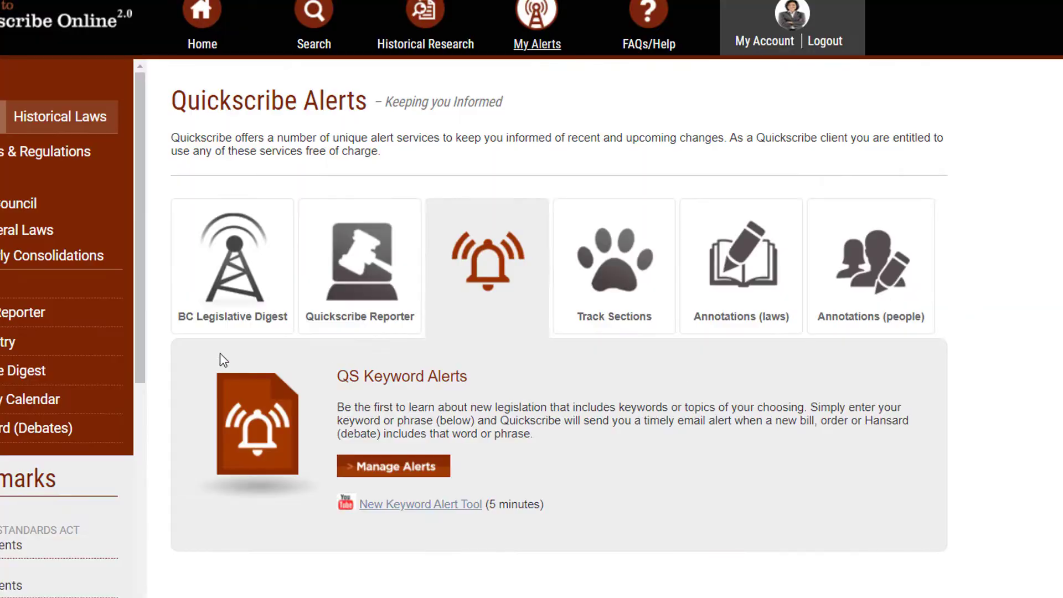
# Step: Sign up for the BC Legislative Digest, searching the legislation for "strat" and continuing past the email customization to step 4
pyautogui.click(227, 277)
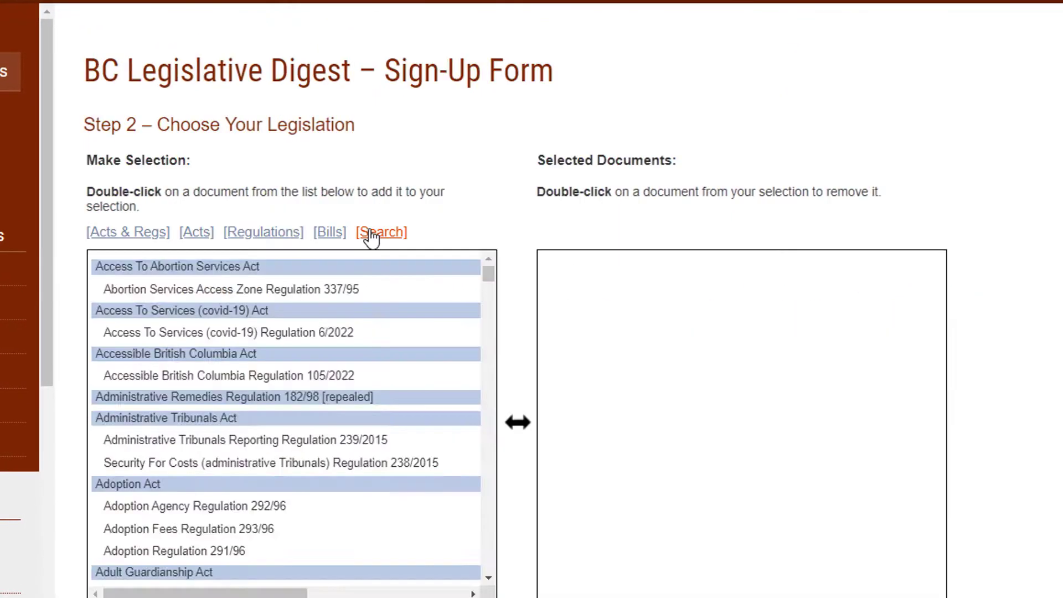
pyautogui.click(380, 230)
pyautogui.write('strat')
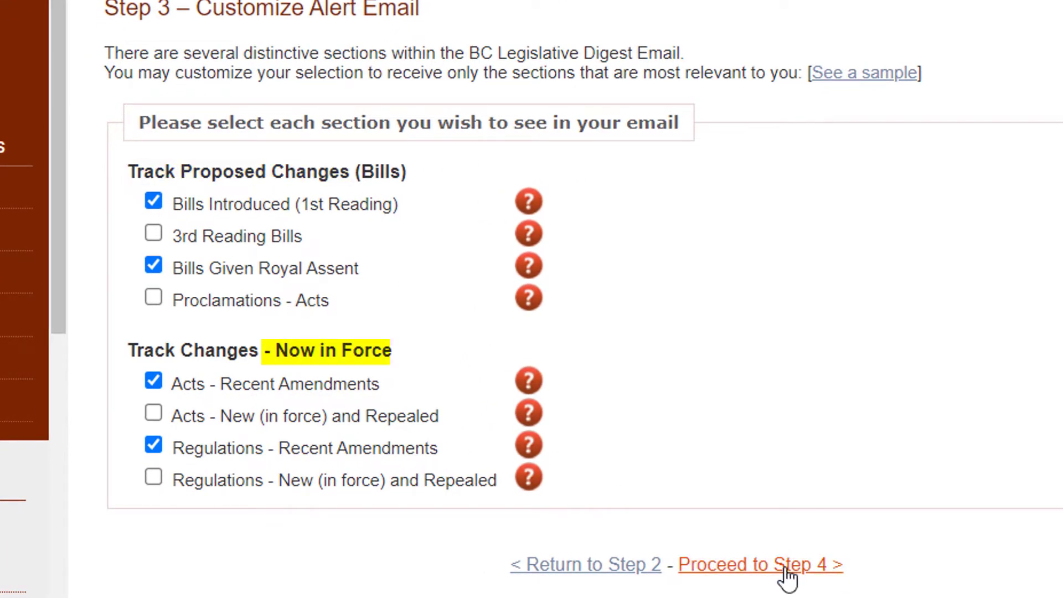
pyautogui.click(787, 576)
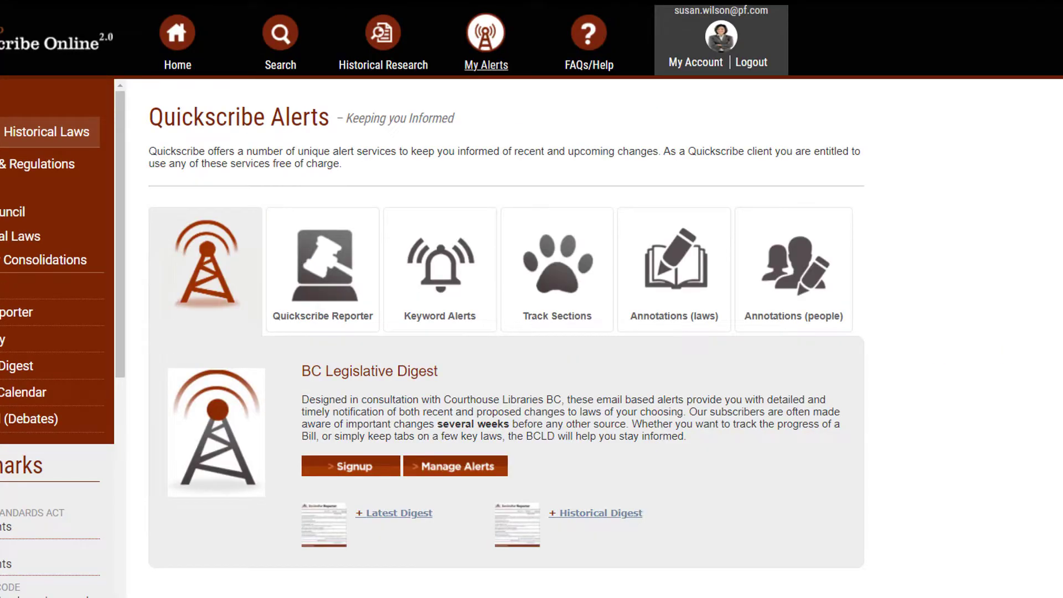
# Step: Open the latest Quickscribe Reporter and read its Labour & Employment category, including the table of affected acts and regulations
pyautogui.click(314, 304)
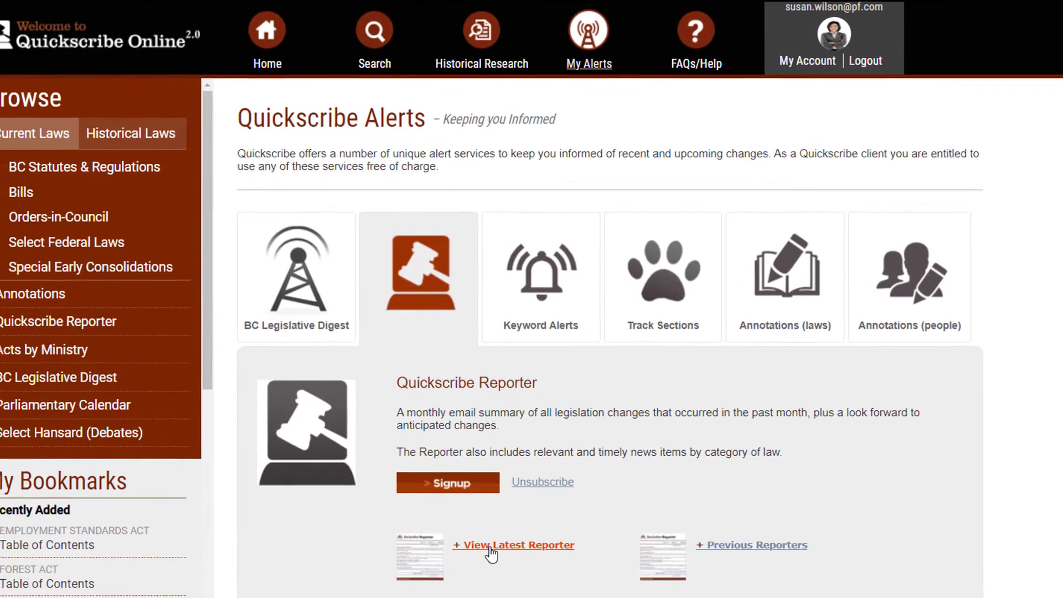
pyautogui.click(416, 527)
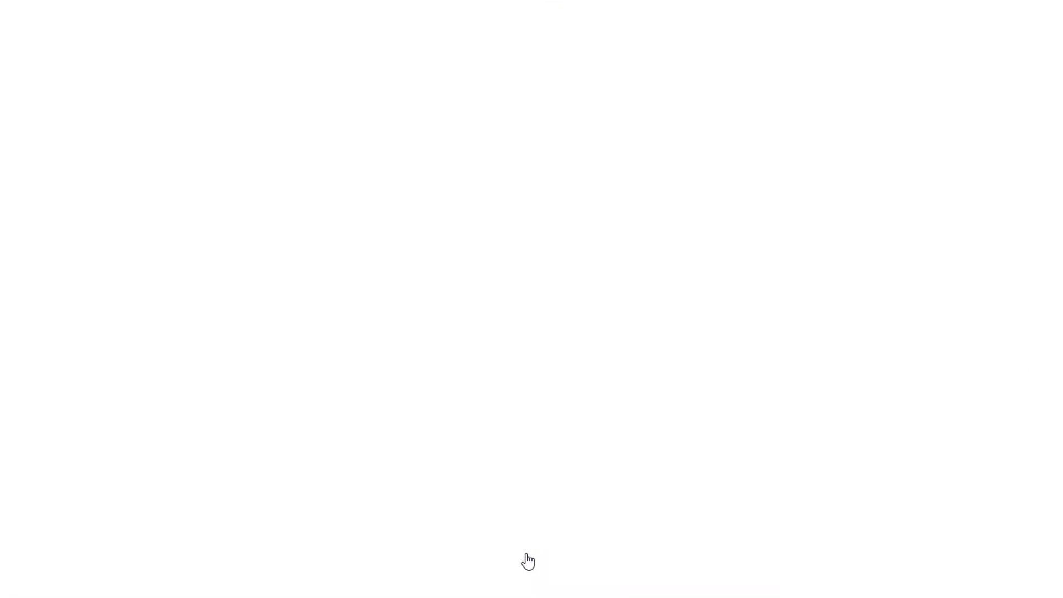
pyautogui.scroll(-2, 526, 552)
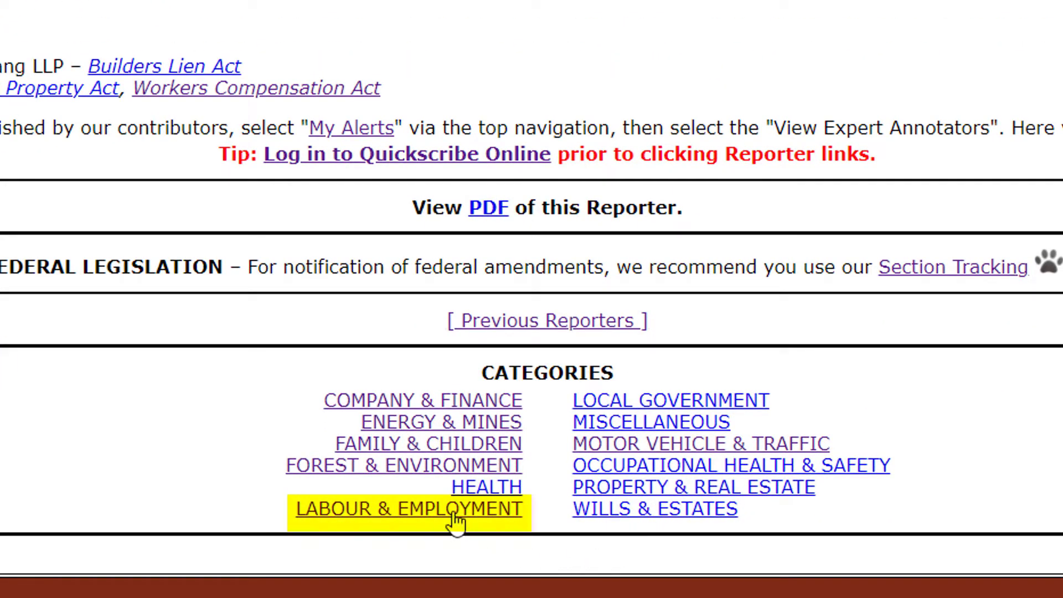
pyautogui.click(455, 512)
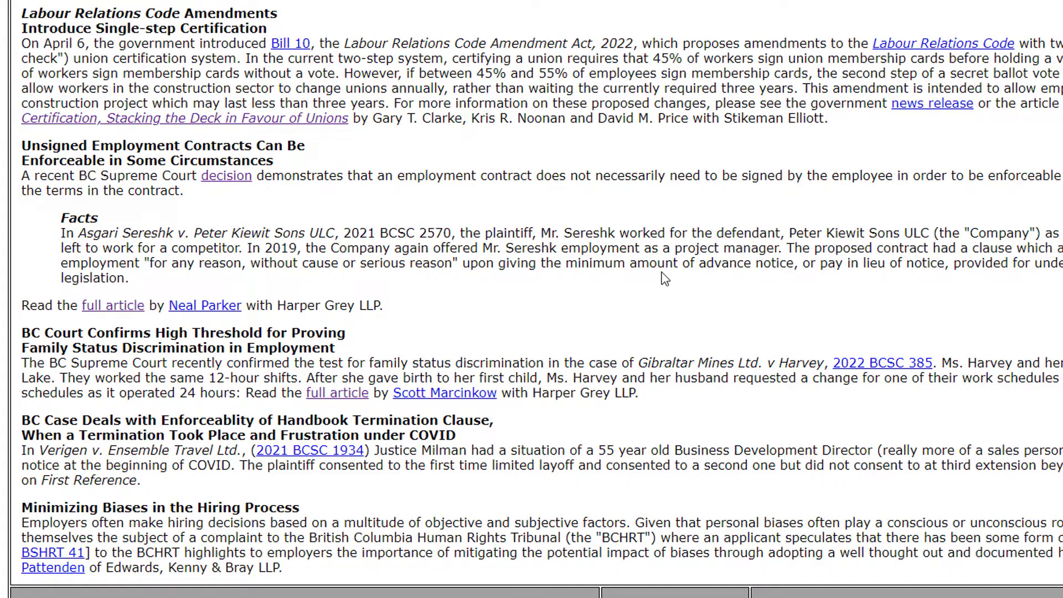
pyautogui.scroll(-7, 662, 272)
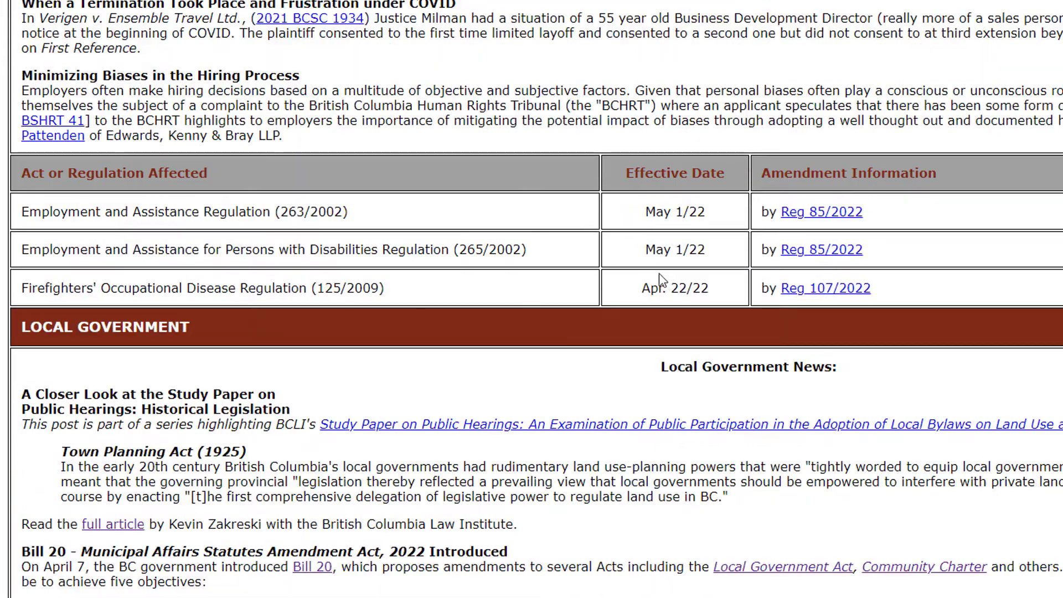
pyautogui.scroll(-4, 662, 280)
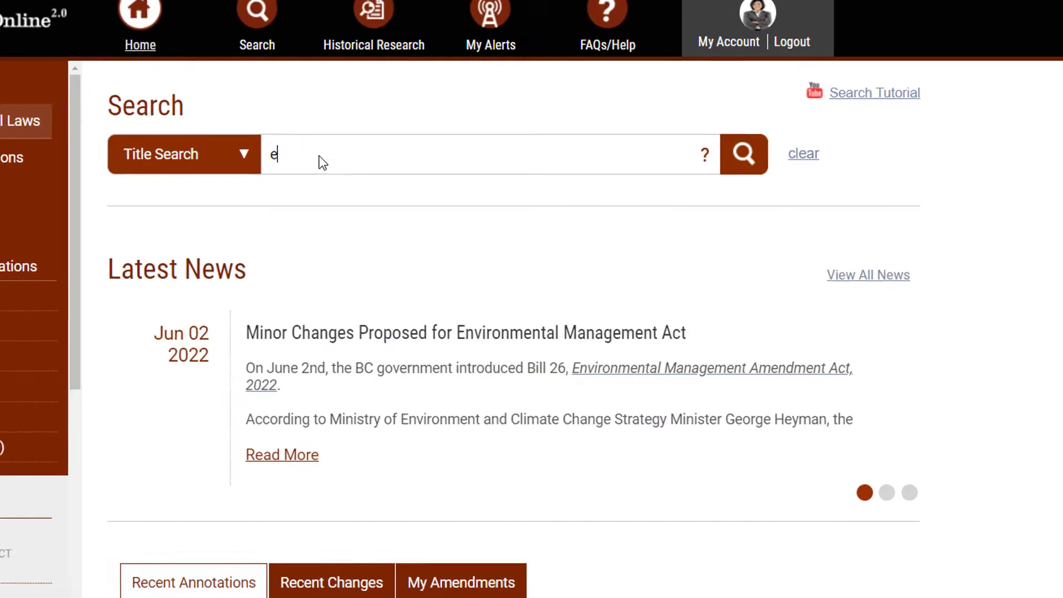
# Step: Enter "employ" as a title search, and run a keyword search for the exact phrase "working conditions"
pyautogui.write('mploy')
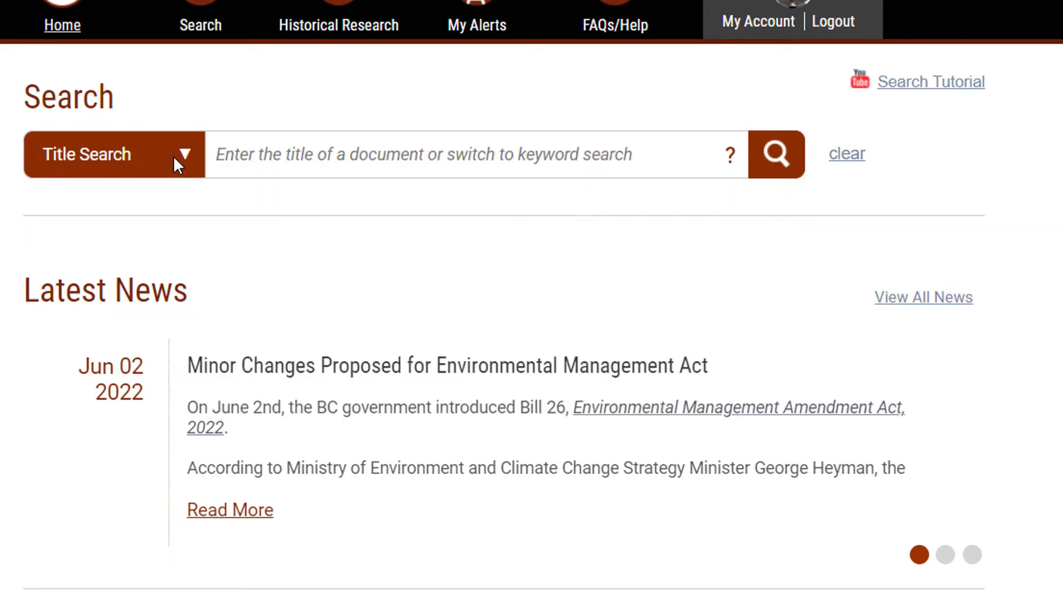
pyautogui.click(177, 156)
pyautogui.click(147, 205)
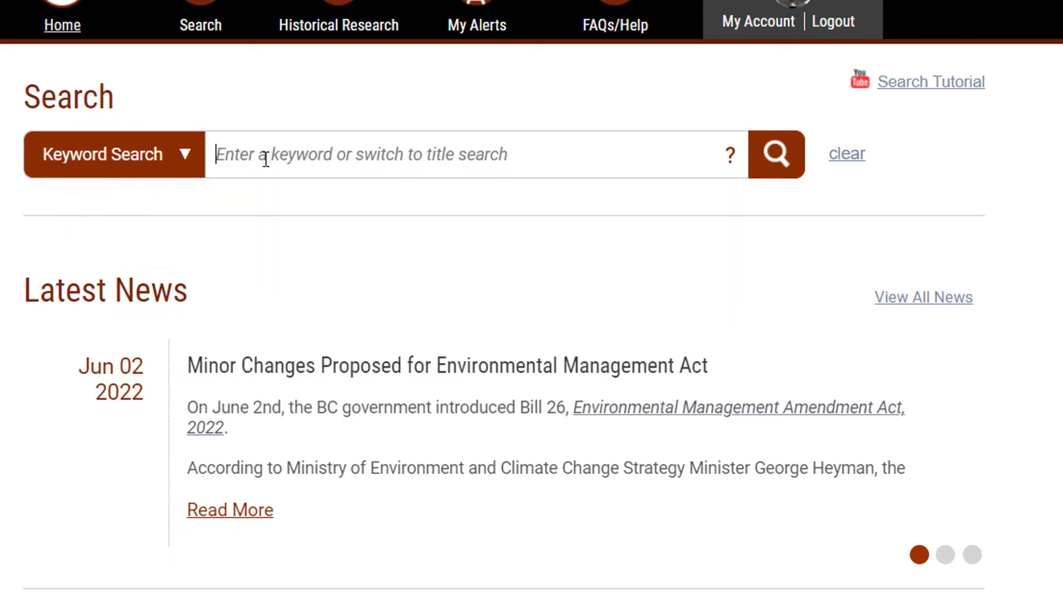
pyautogui.write('itions"')
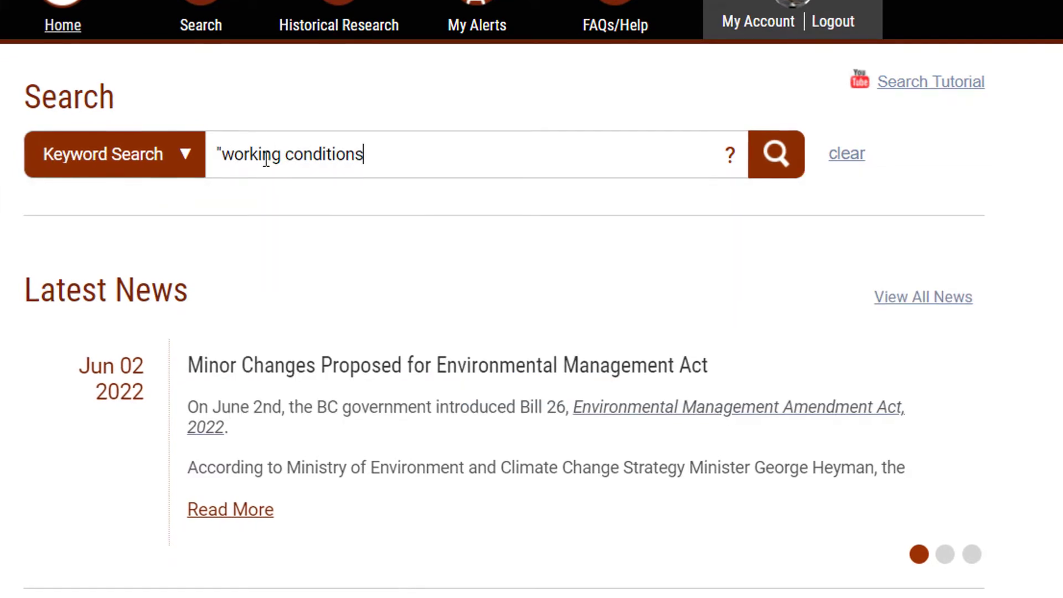
pyautogui.press('Return')
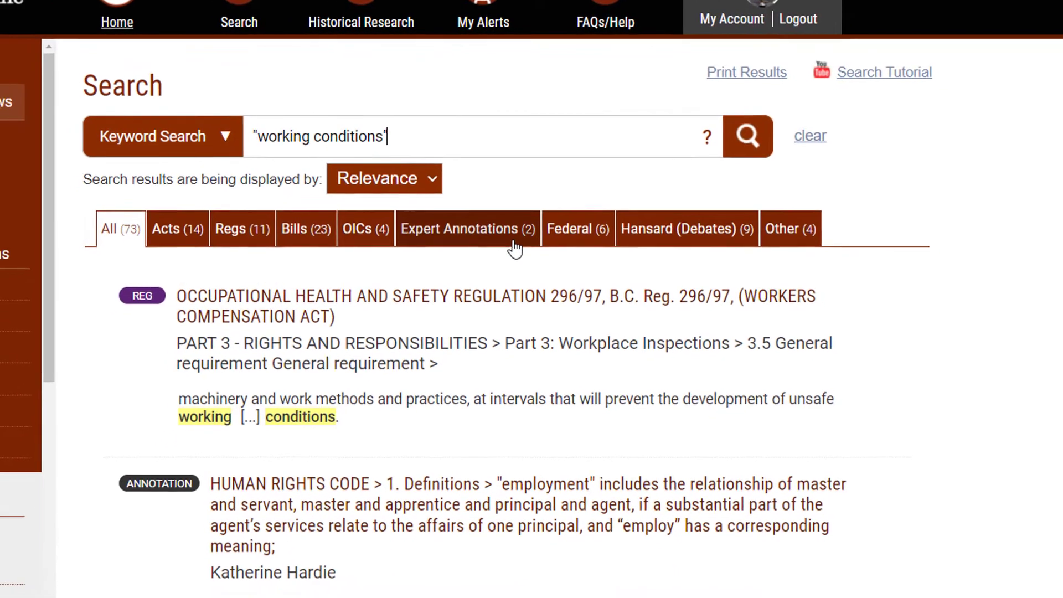
# Step: Display the search results by Law and open the section 12 match, Content of collective agreement, under the Public Service Labour Relations Act
pyautogui.click(405, 186)
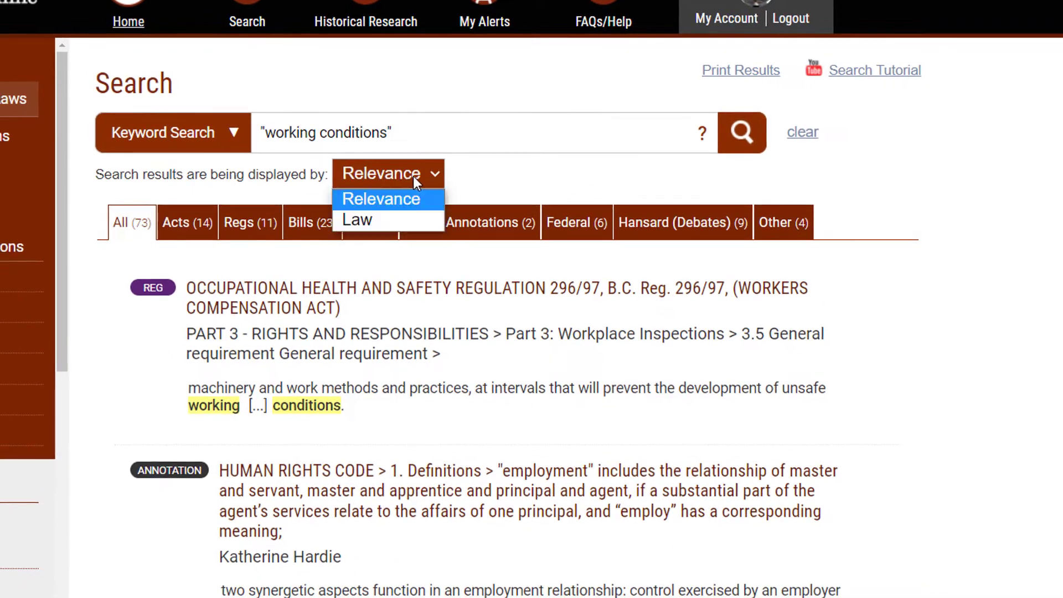
pyautogui.click(371, 221)
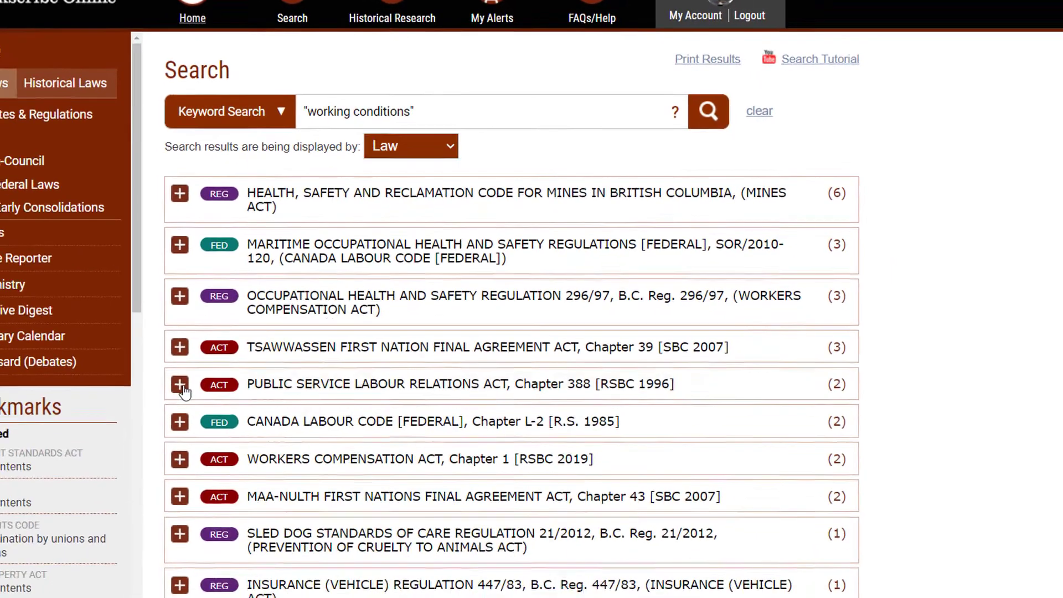
pyautogui.click(145, 437)
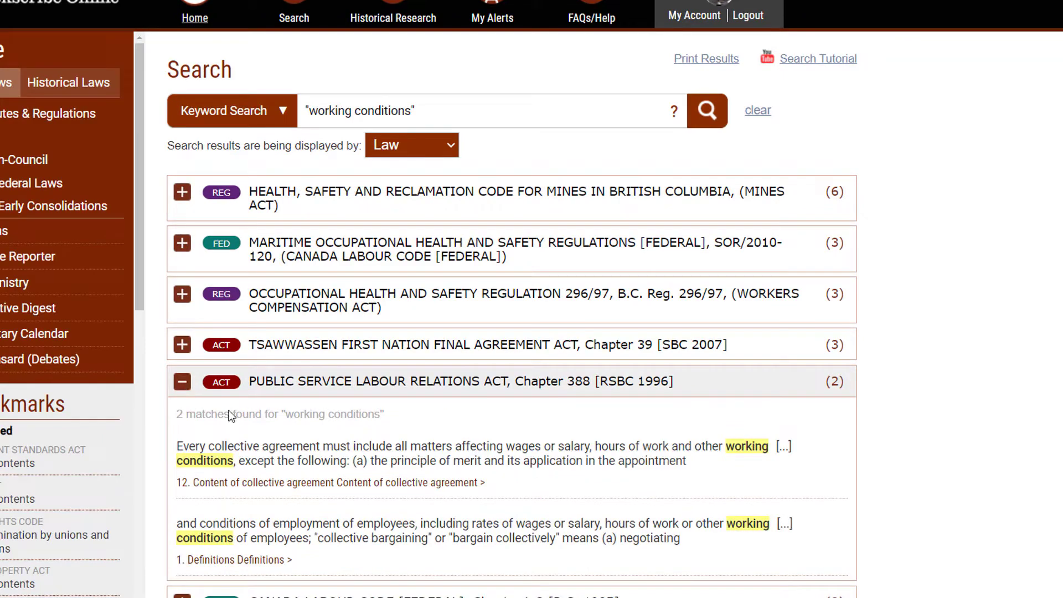
pyautogui.click(357, 483)
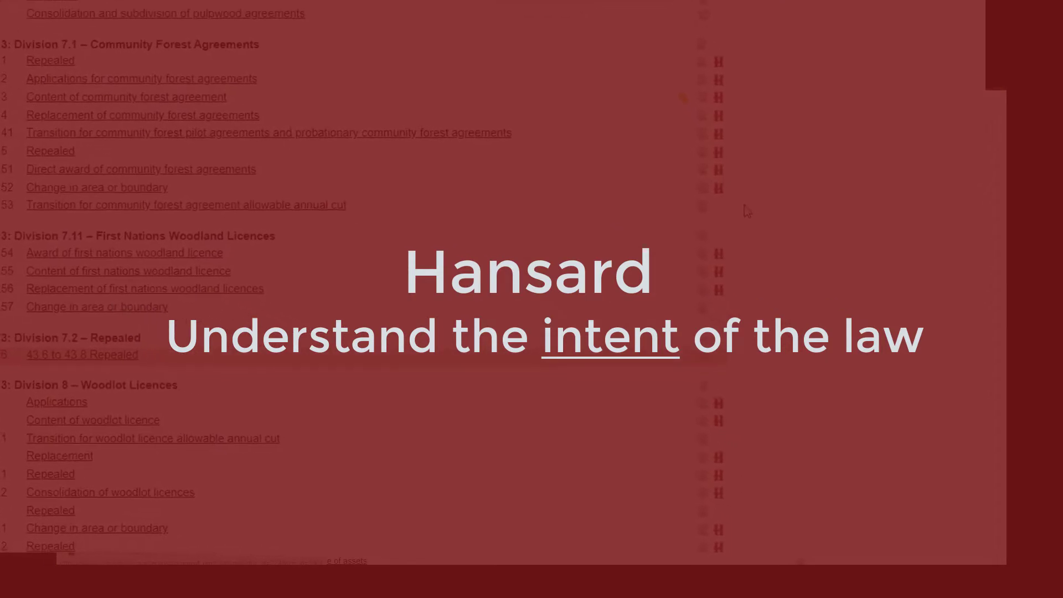
# Step: Open section 45, Content of woodlot licence, in the Forest Act and view its Hansard debate references
pyautogui.scroll(-1, 729, 194)
pyautogui.scroll(-1, 728, 194)
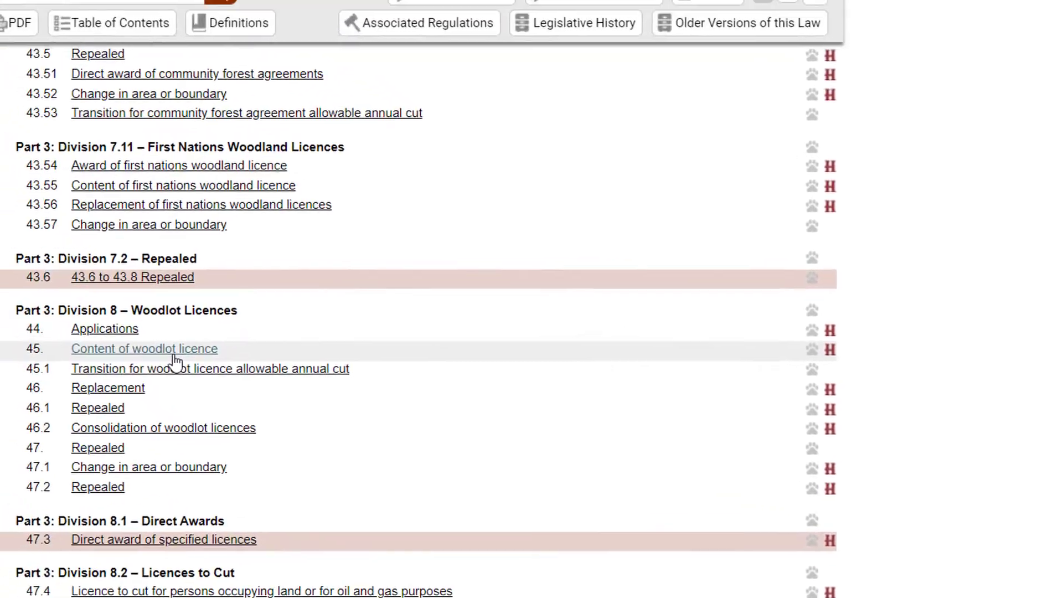
pyautogui.click(31, 244)
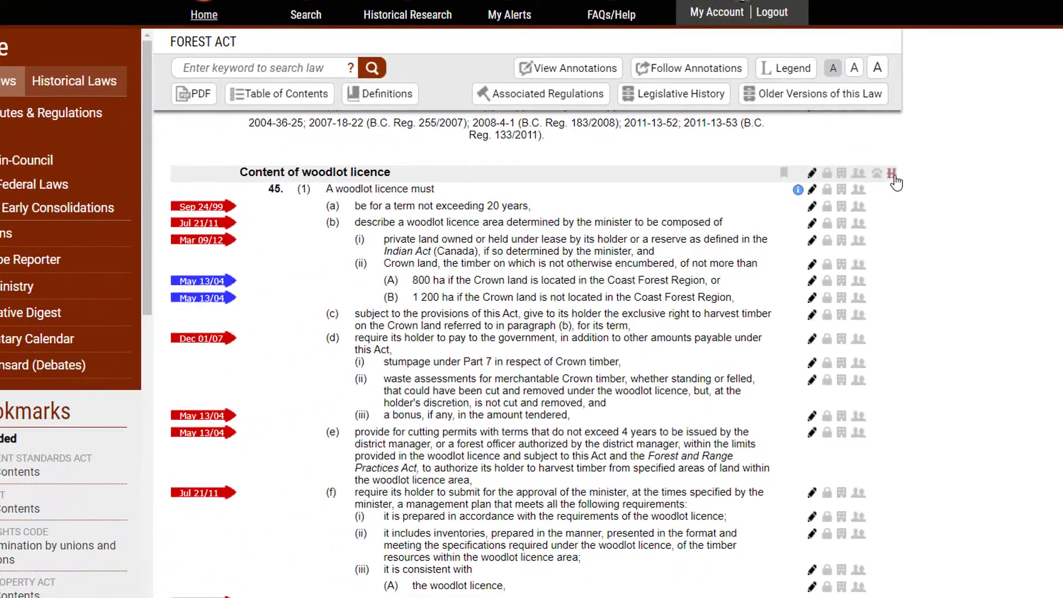
pyautogui.click(818, 188)
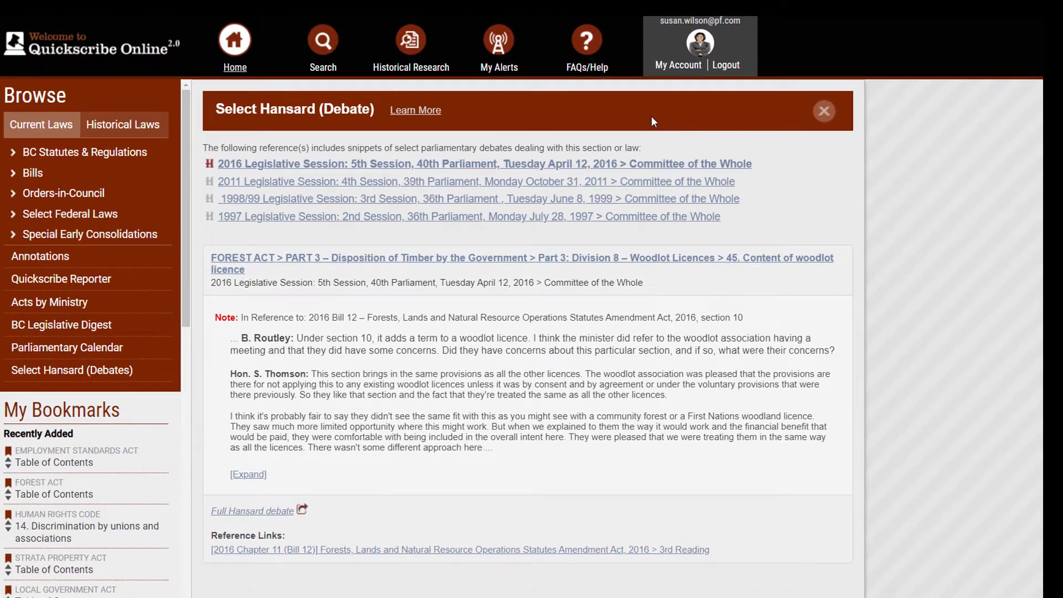
pyautogui.moveTo(651, 115); pyautogui.dragTo(662, 369)
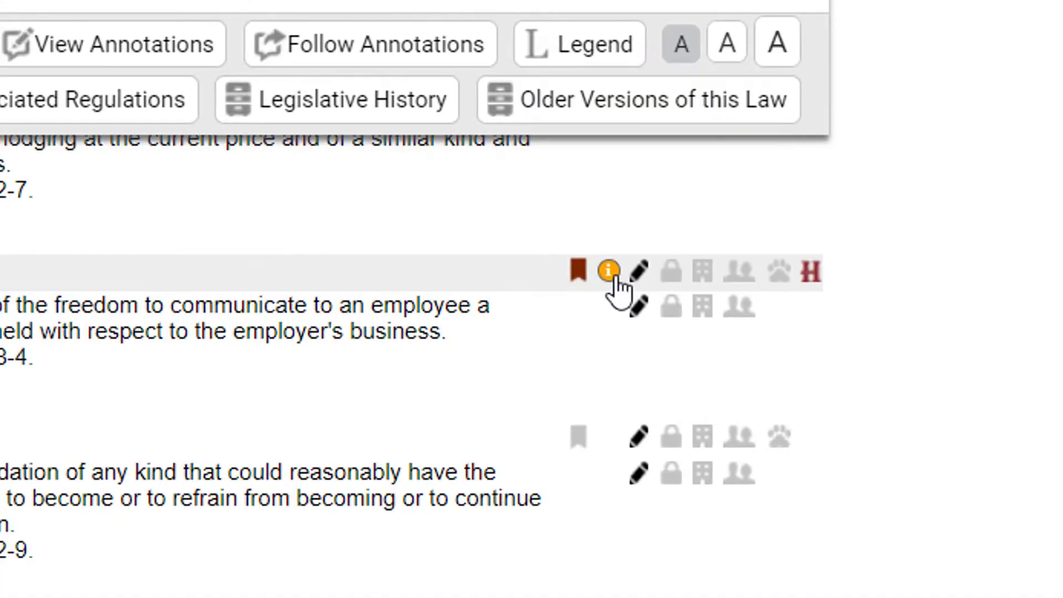
# Step: View the supplemental notes for Labour Relations Code section 8, Forest Act section 39 and 2022 Bill 02
pyautogui.click(585, 271)
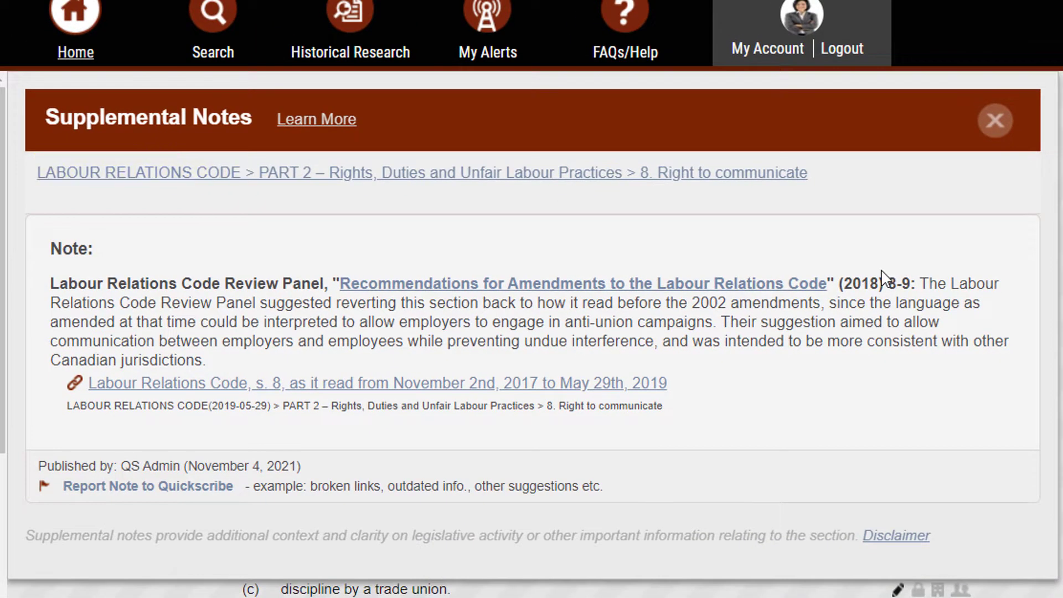
pyautogui.click(997, 129)
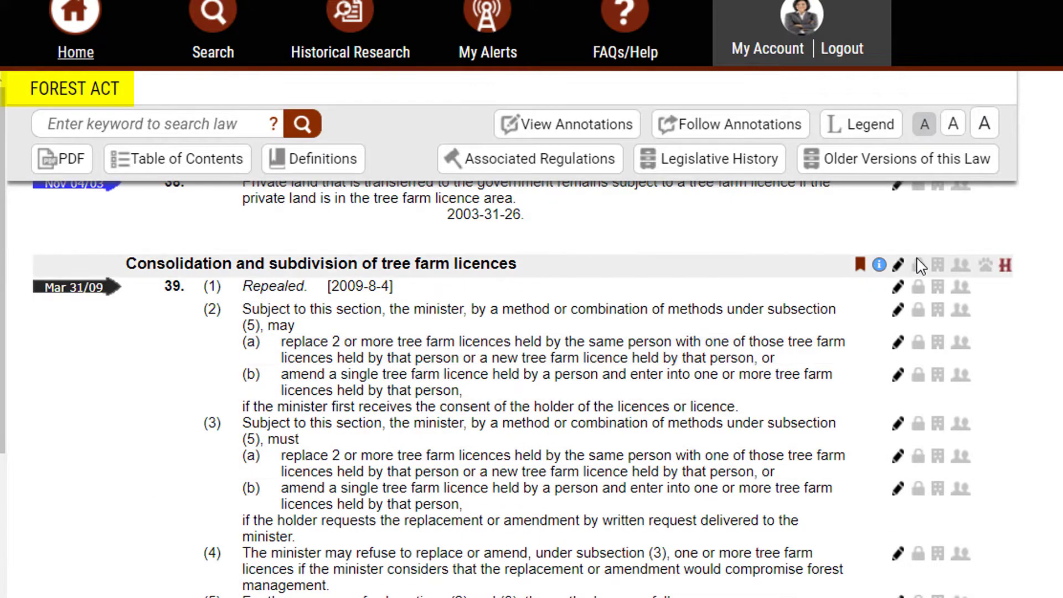
pyautogui.click(884, 267)
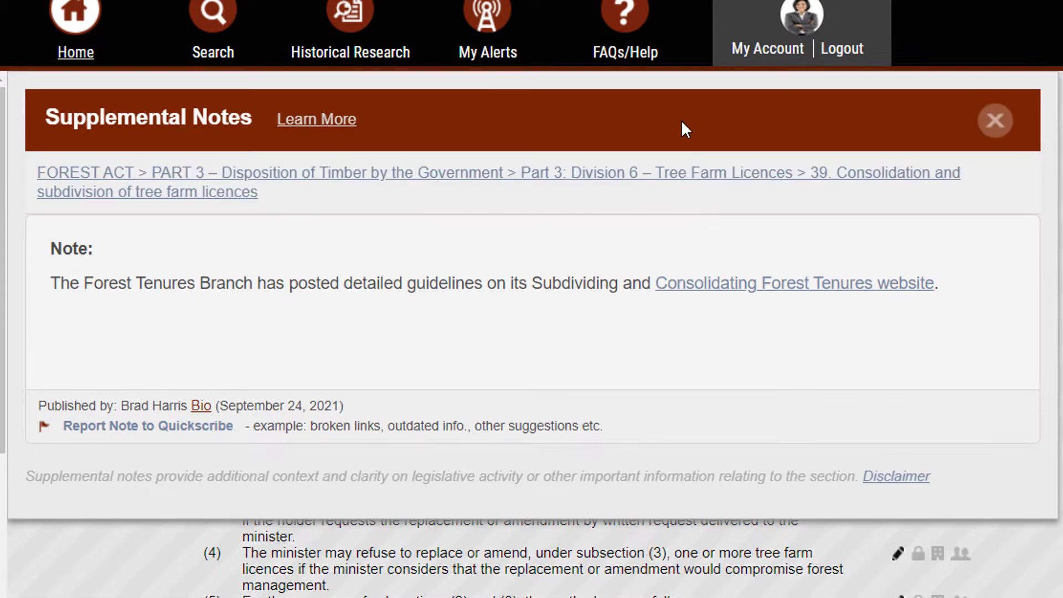
pyautogui.moveTo(681, 121); pyautogui.dragTo(706, 404)
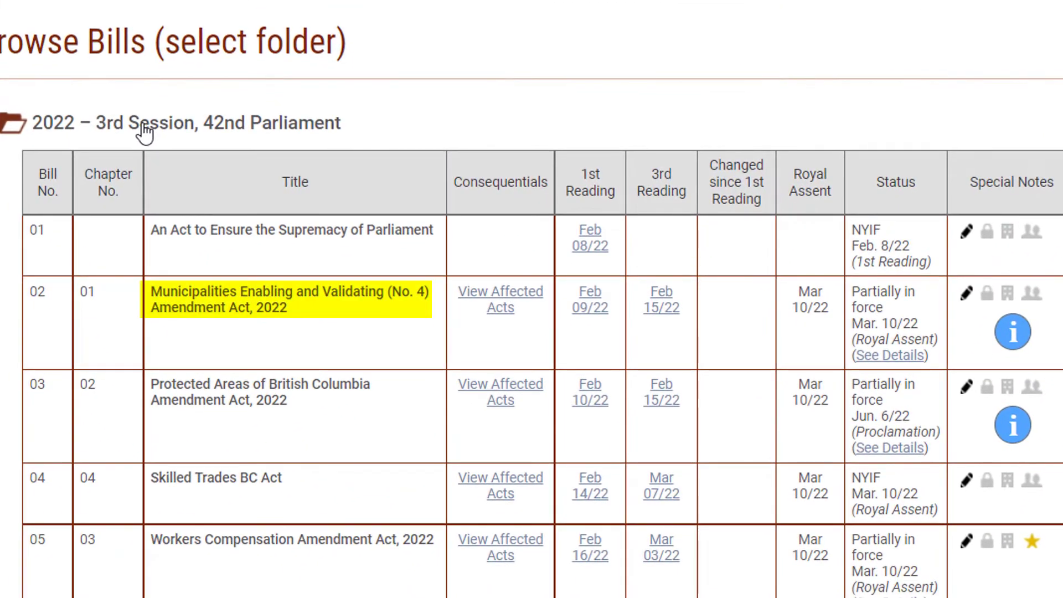
pyautogui.click(1016, 337)
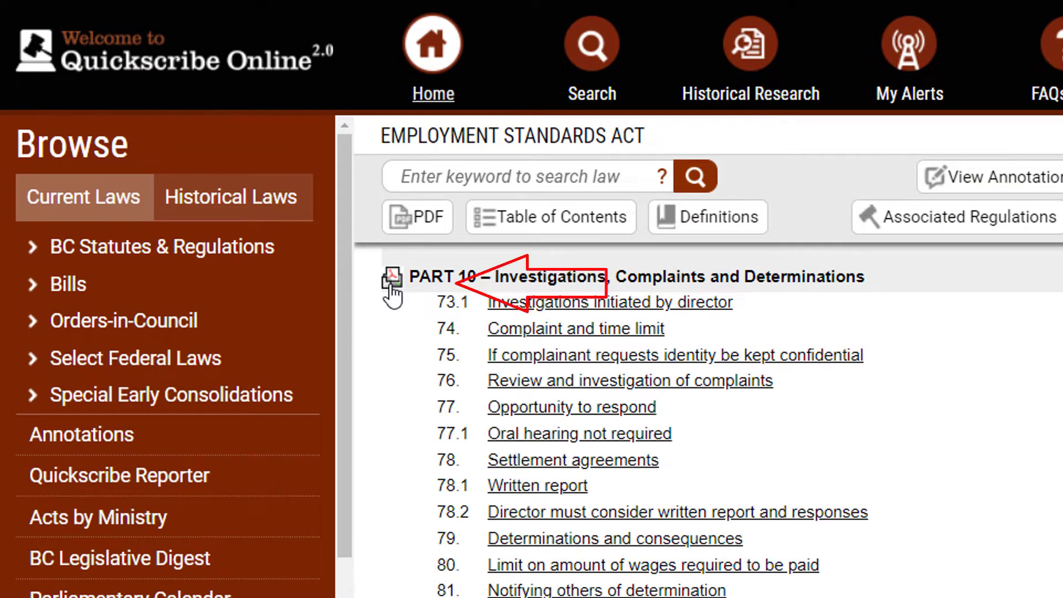
# Step: Generate a PDF of sections 74, 76, 77 and 82 from Part 10 of the Employment Standards Act and review its pages
pyautogui.click(391, 280)
pyautogui.click(169, 431)
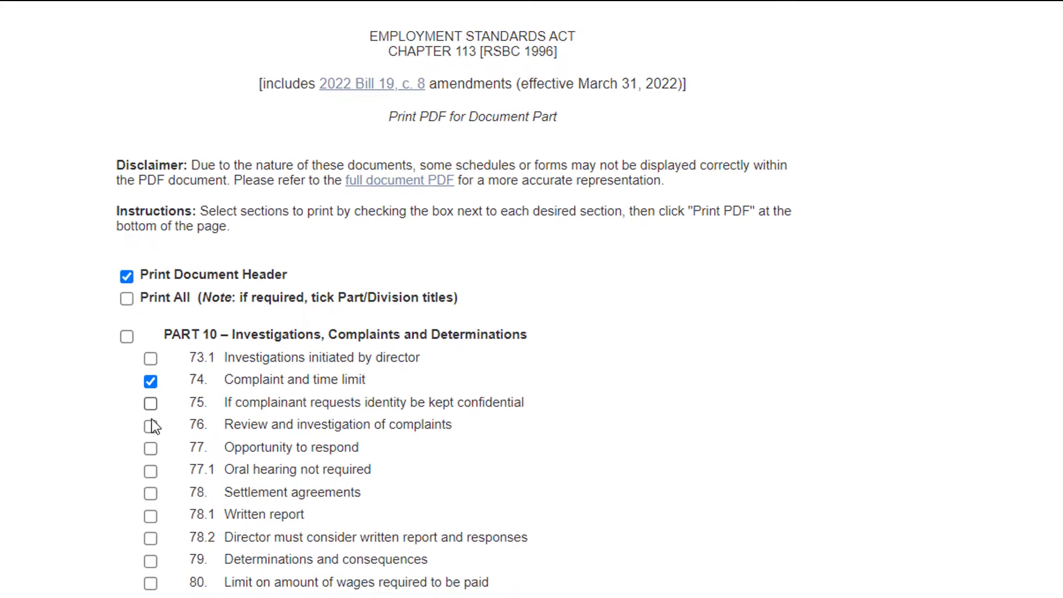
pyautogui.click(150, 426)
pyautogui.click(150, 447)
pyautogui.click(141, 569)
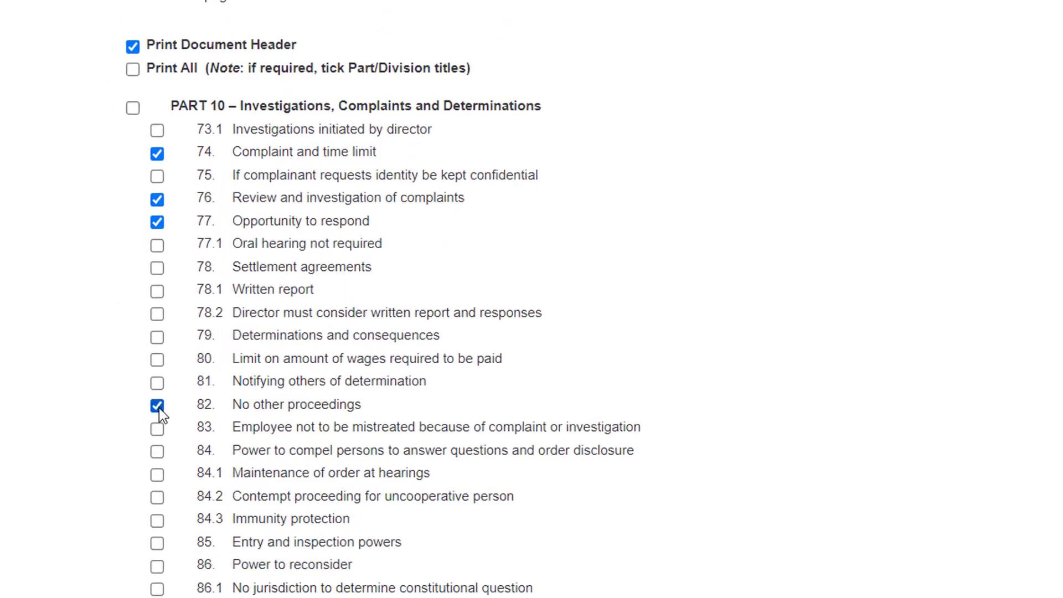
pyautogui.scroll(-5, 155, 396)
pyautogui.click(498, 560)
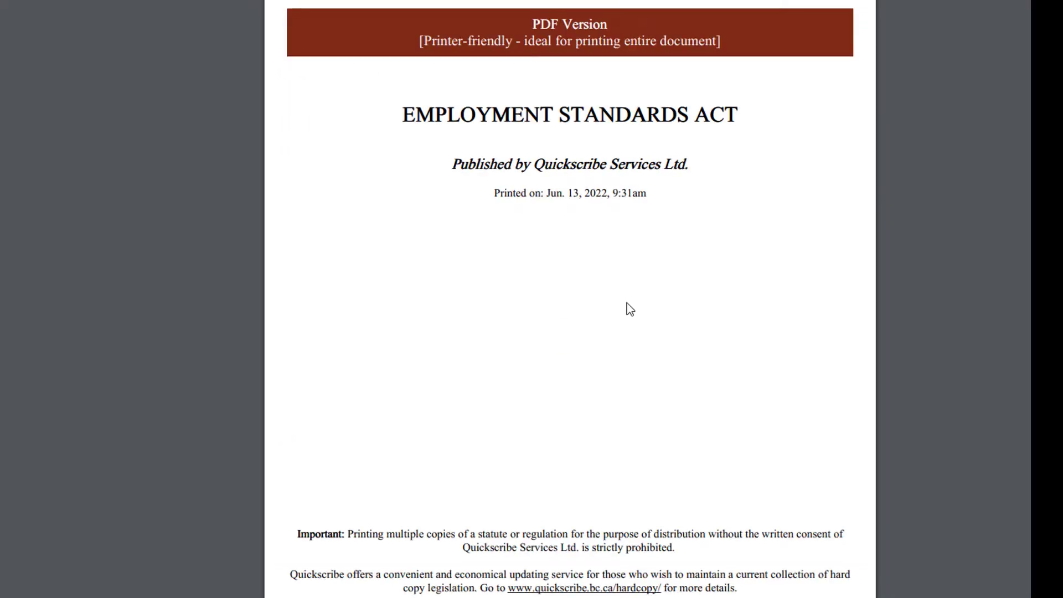
pyautogui.scroll(-15, 631, 309)
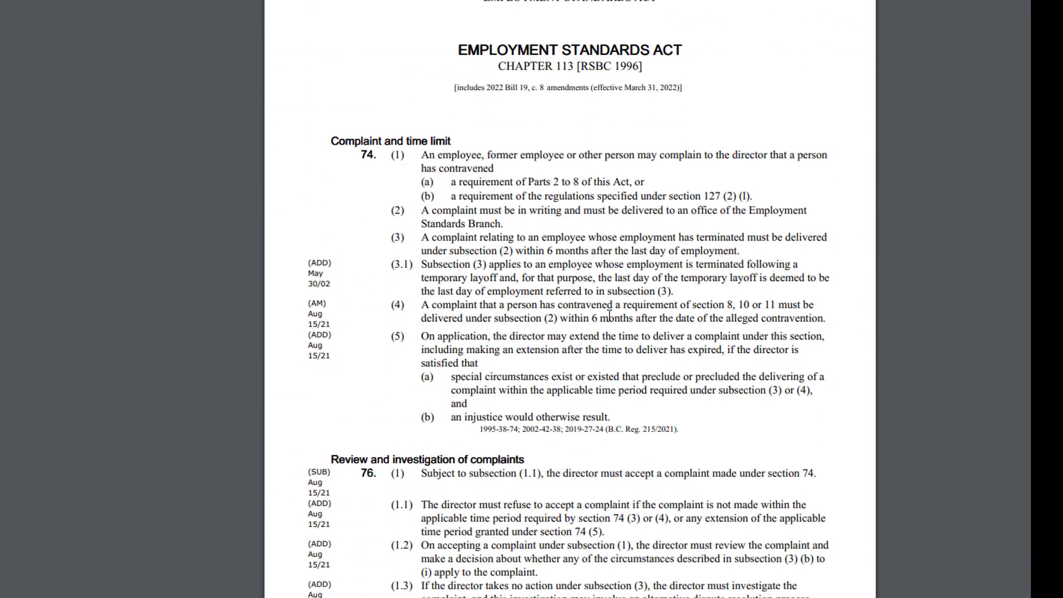
pyautogui.scroll(-10, 609, 316)
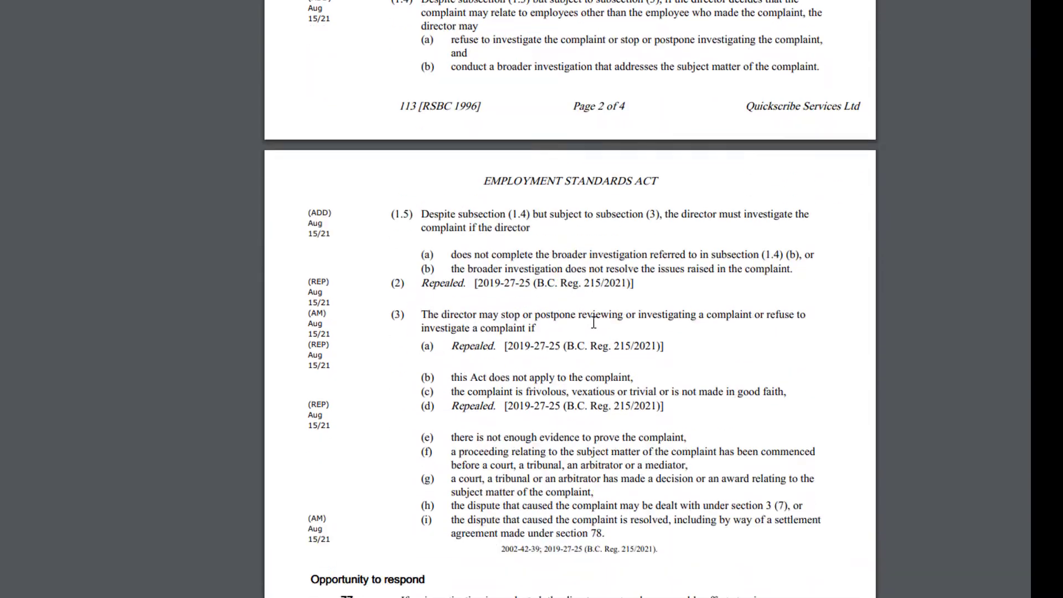
pyautogui.scroll(-5, 594, 321)
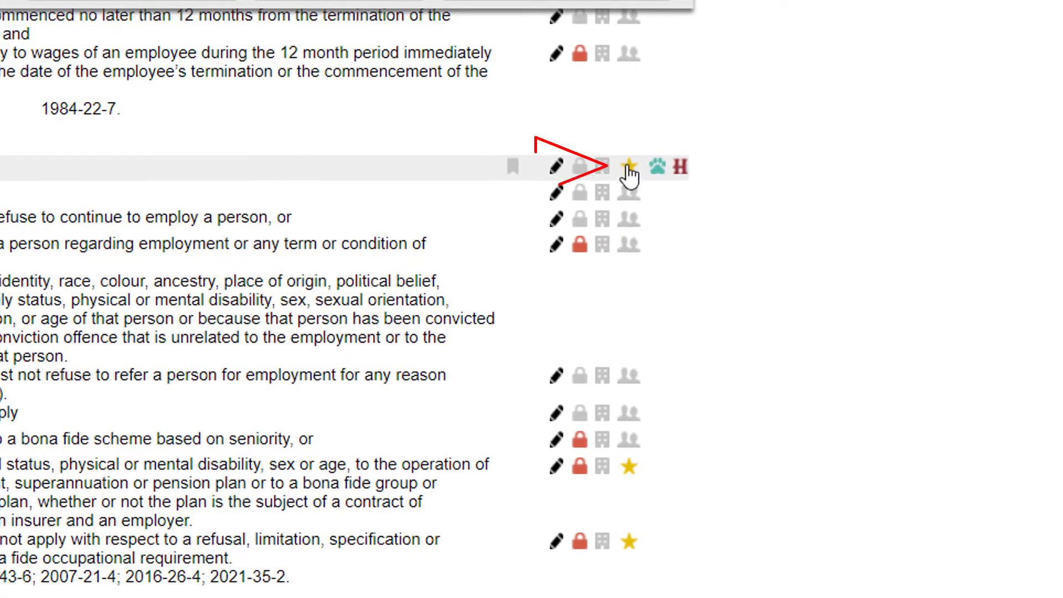
# Step: Open the annotations on Human Rights Code section 13, Discrimination in employment, and review the QS Expert ones
pyautogui.click(630, 166)
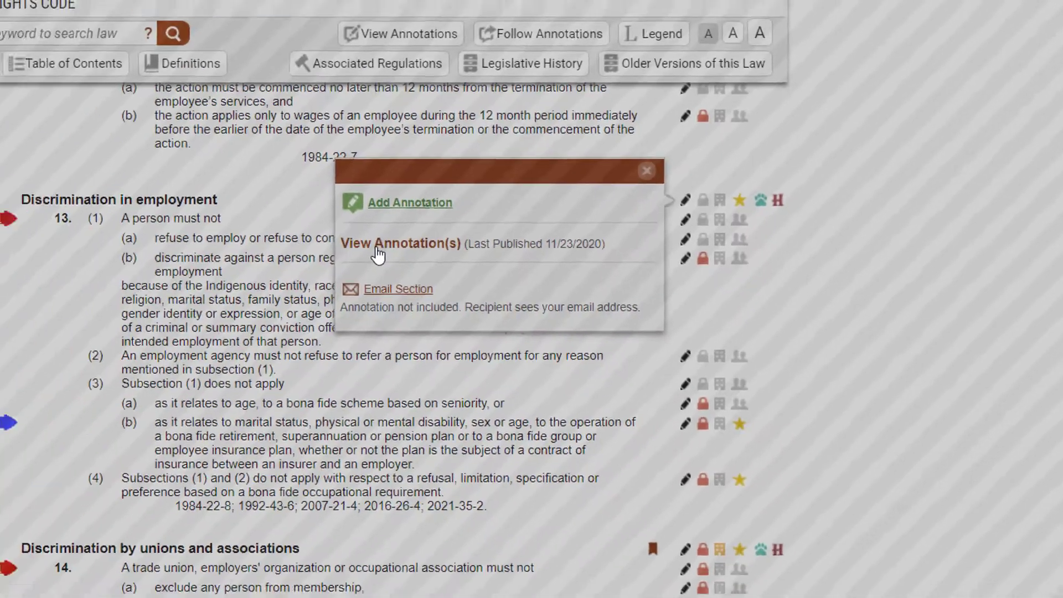
pyautogui.click(143, 233)
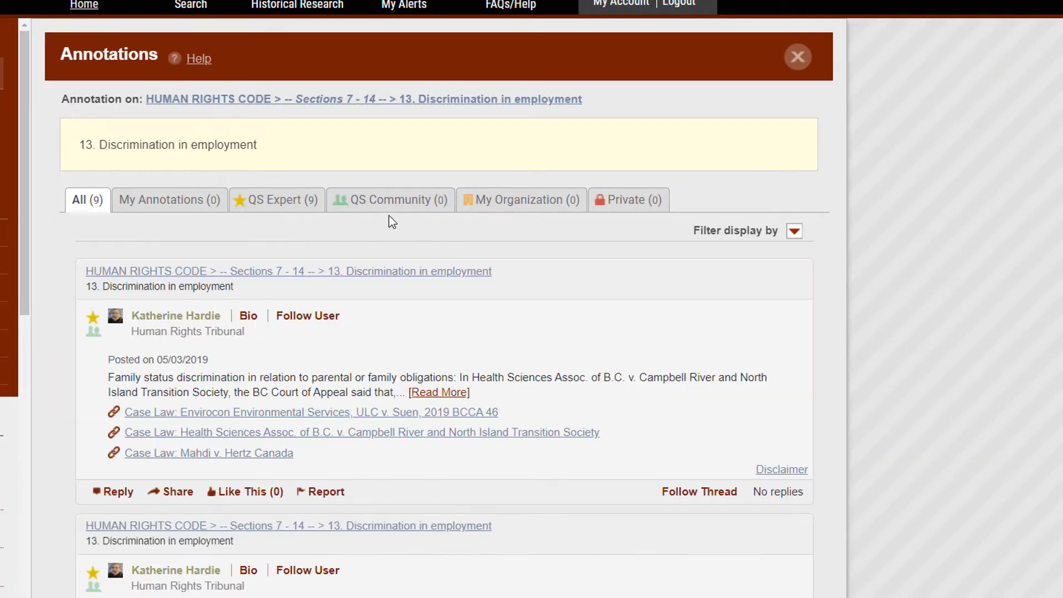
pyautogui.click(290, 198)
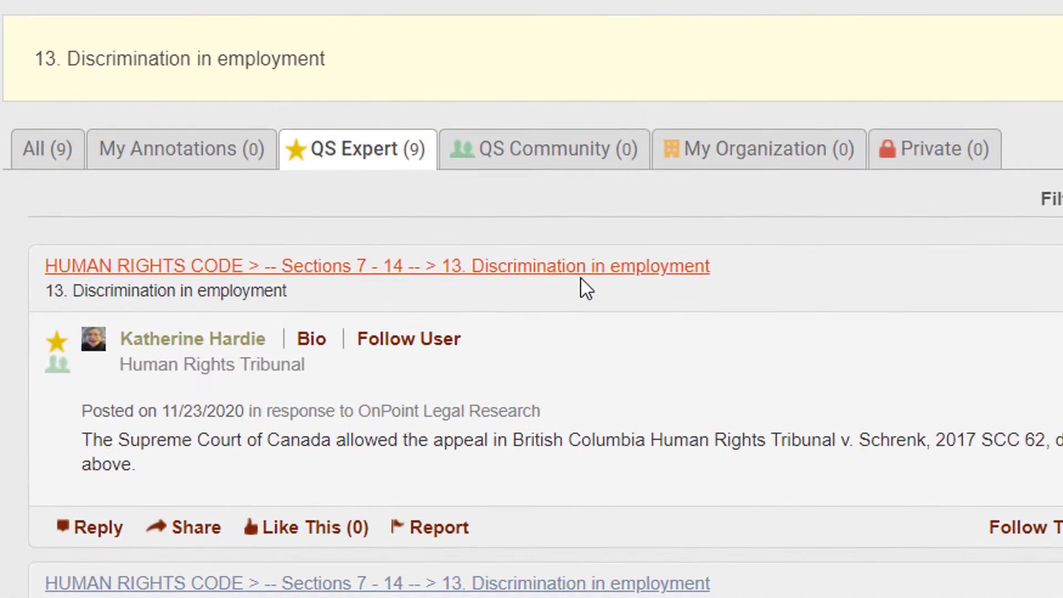
pyautogui.scroll(-4, 570, 308)
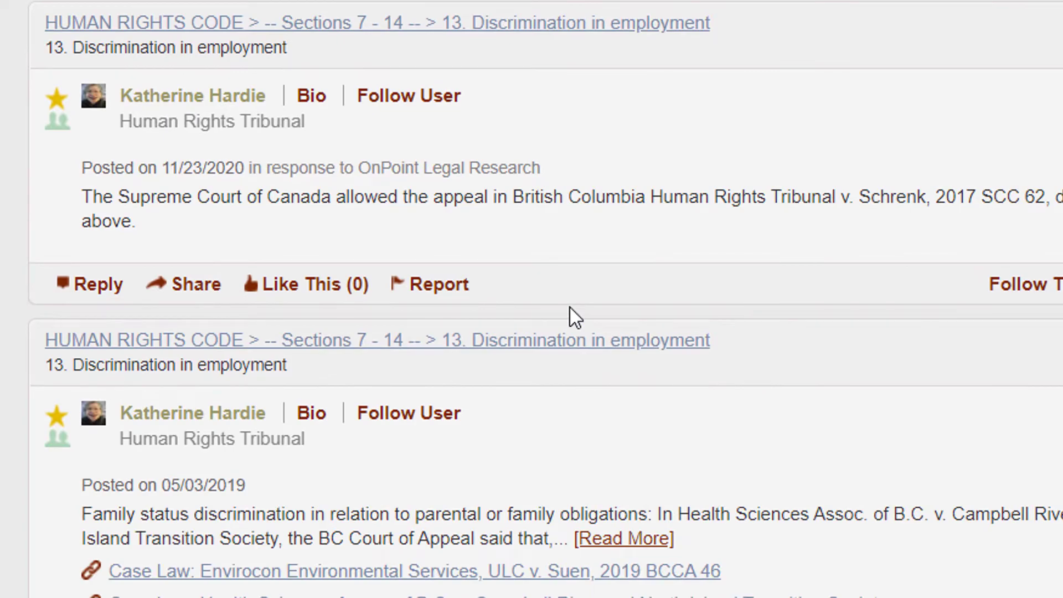
pyautogui.click(543, 292)
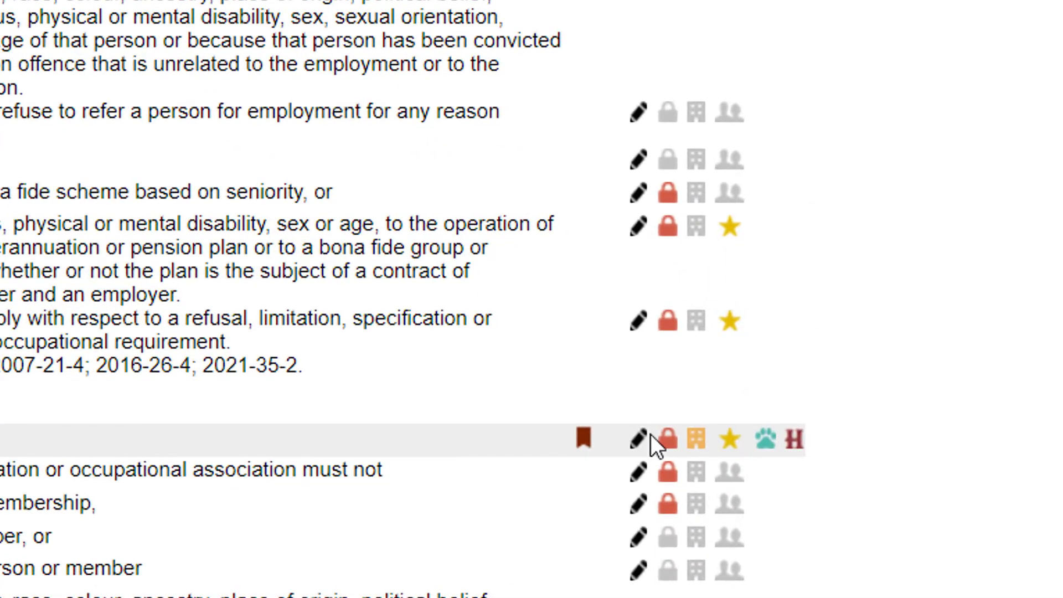
# Step: Open the annotations on Human Rights Code section 14, Discrimination by unions and associations, and view the My Organization ones
pyautogui.click(668, 451)
pyautogui.click(484, 481)
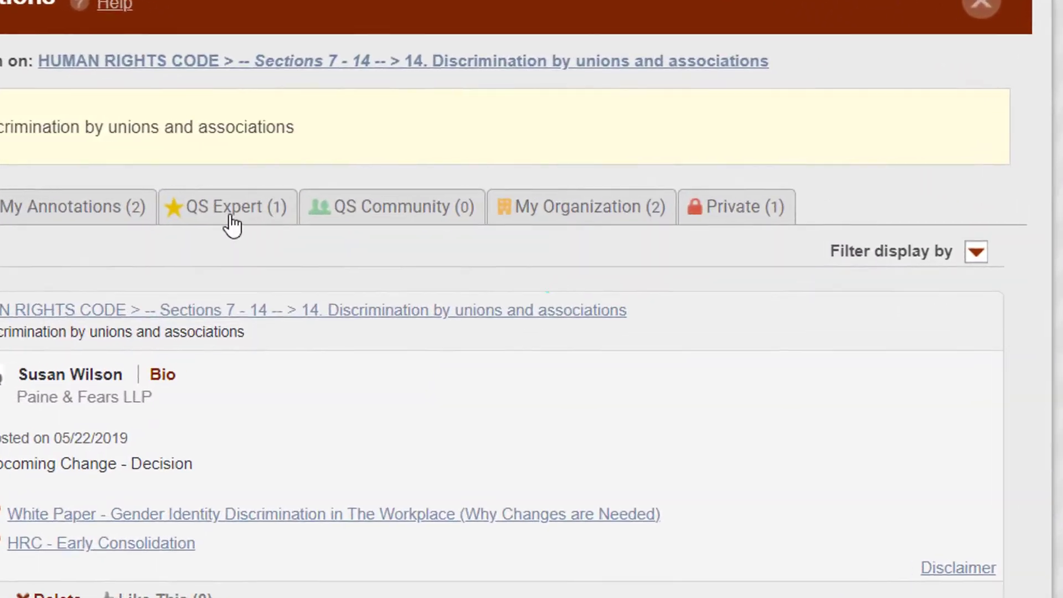
pyautogui.click(550, 218)
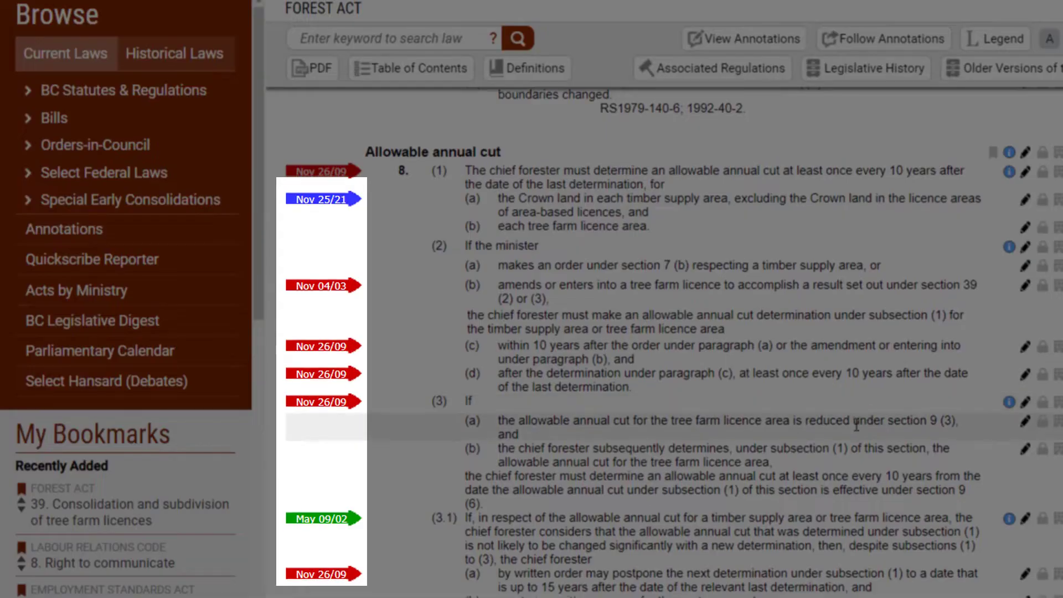
# Step: Open the Nov 25/21 flag on repealed section 8.1(2) of the Forest Act and view the old section dated November 24, 2021
pyautogui.scroll(-2, 858, 431)
pyautogui.scroll(-8, 857, 431)
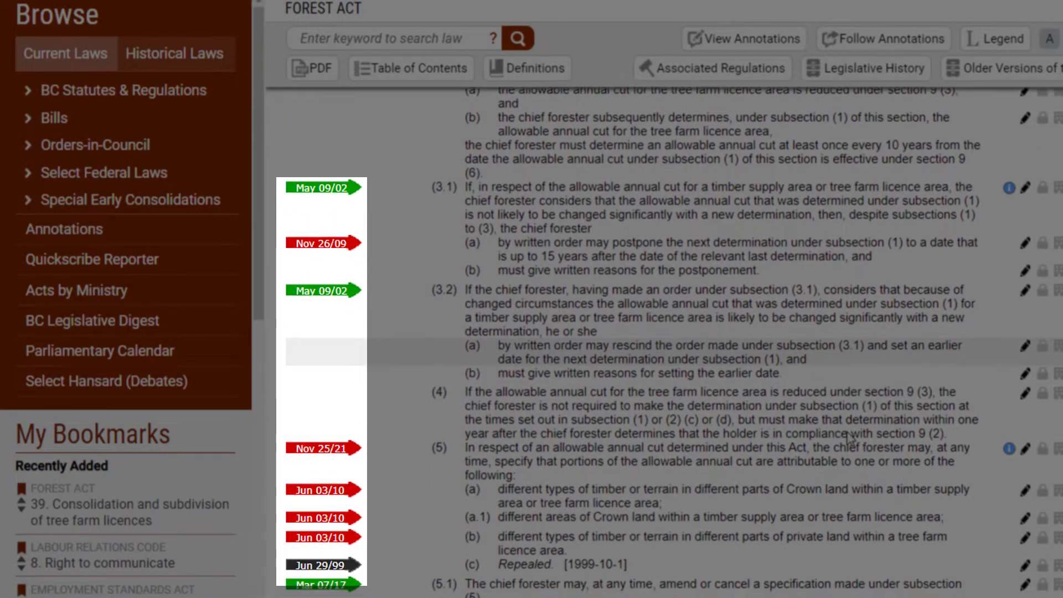
pyautogui.scroll(-7, 844, 444)
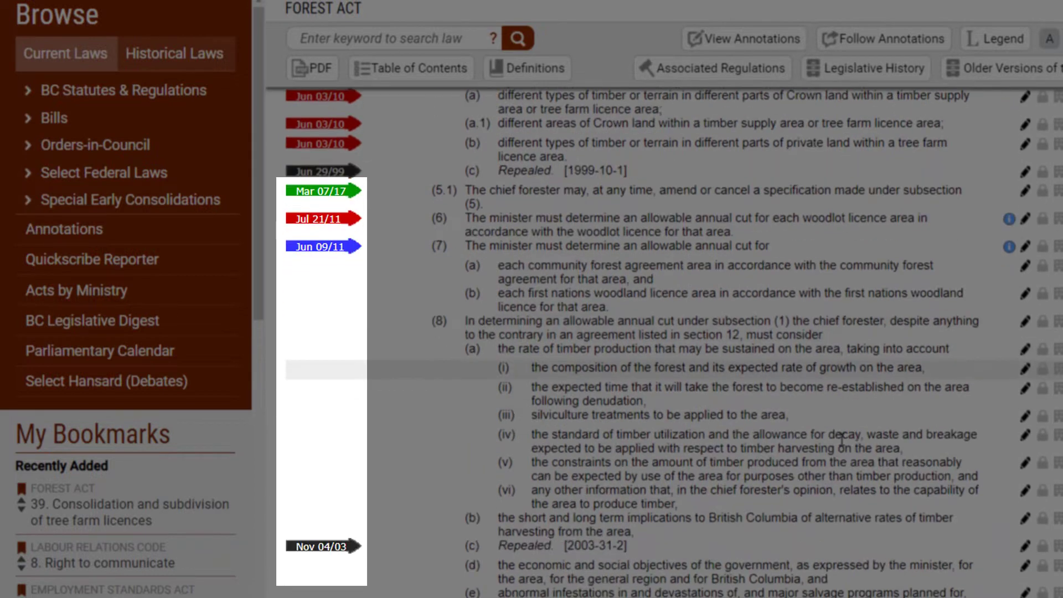
pyautogui.scroll(-2, 843, 446)
pyautogui.scroll(-5, 842, 443)
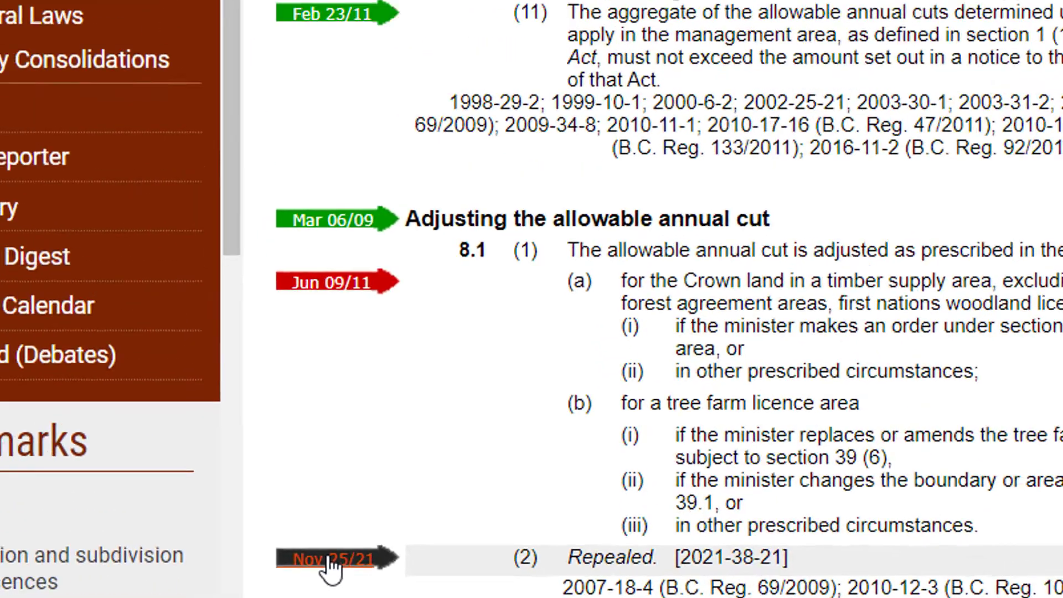
pyautogui.click(292, 452)
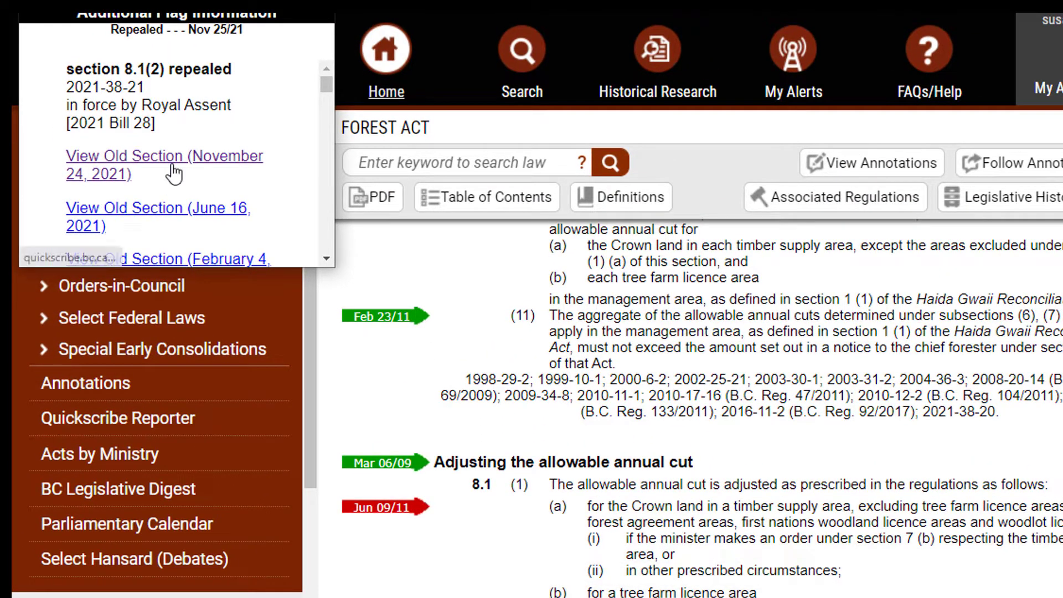
pyautogui.click(174, 173)
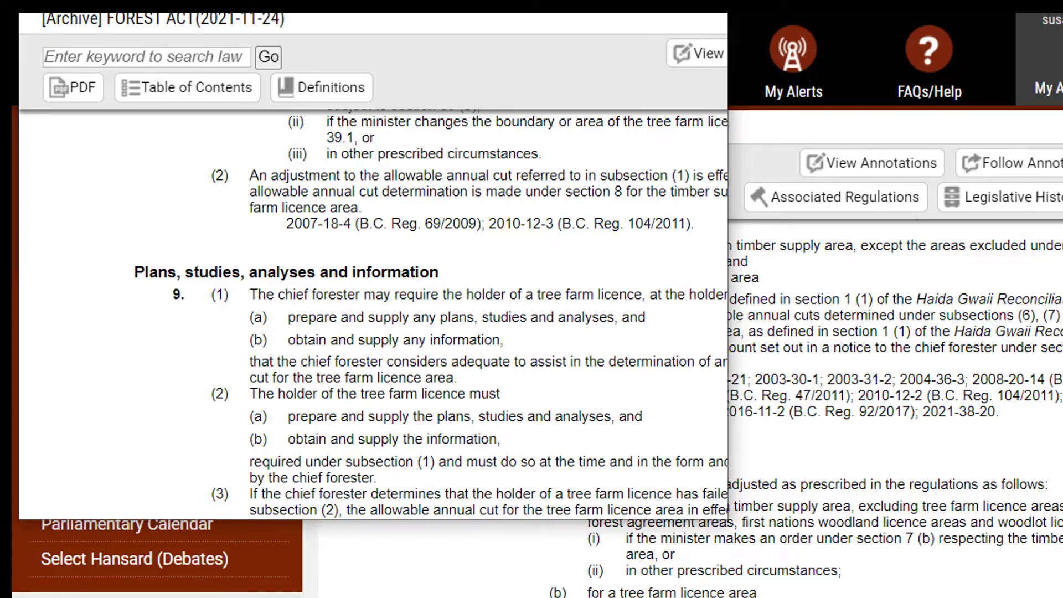